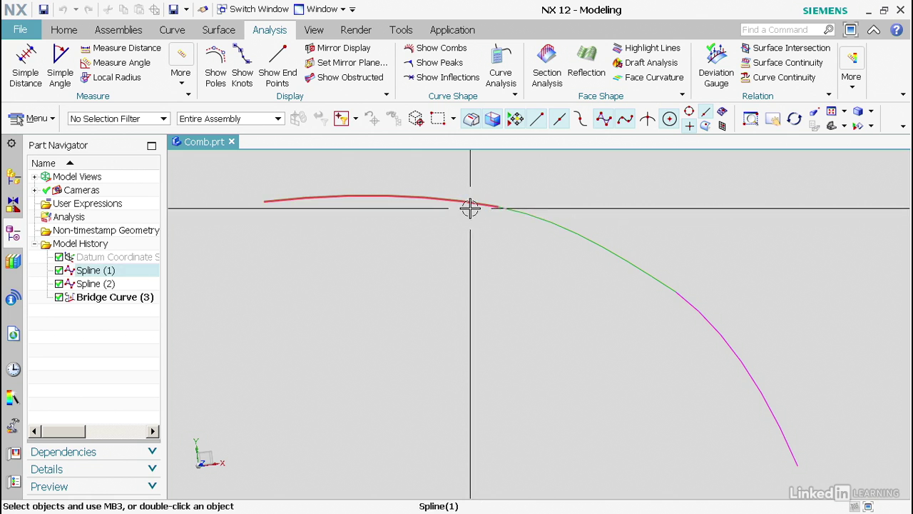
# Run a Curve Analysis on both splines and the bridge curve, displaying their curvature combs
pyautogui.click(475, 206)
pyautogui.click(548, 223)
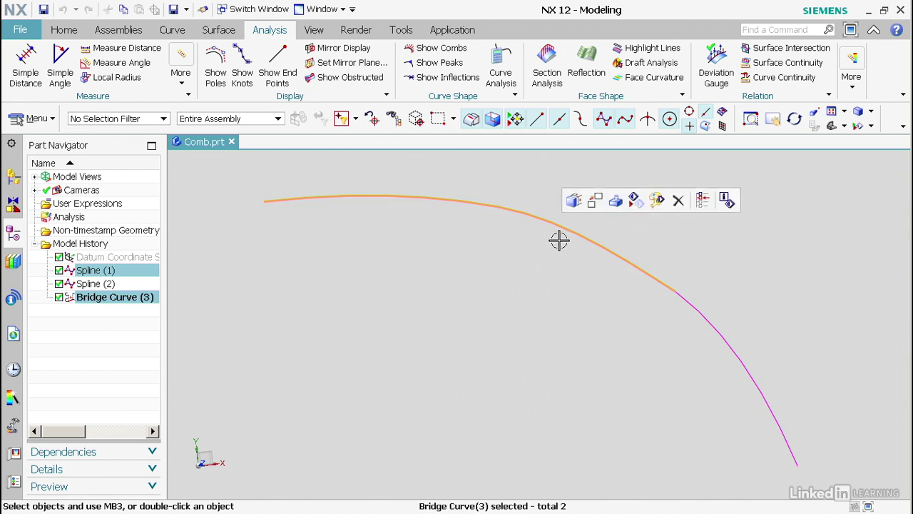
pyautogui.click(700, 313)
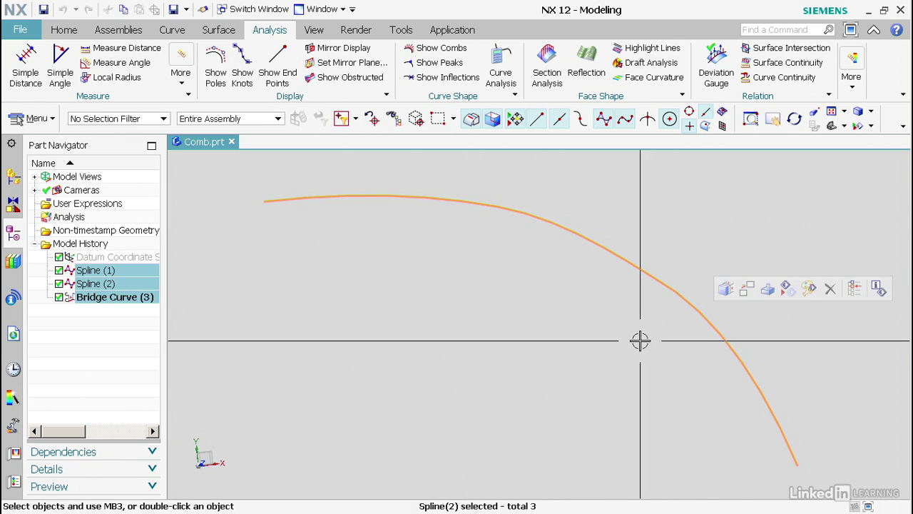
pyautogui.click(503, 80)
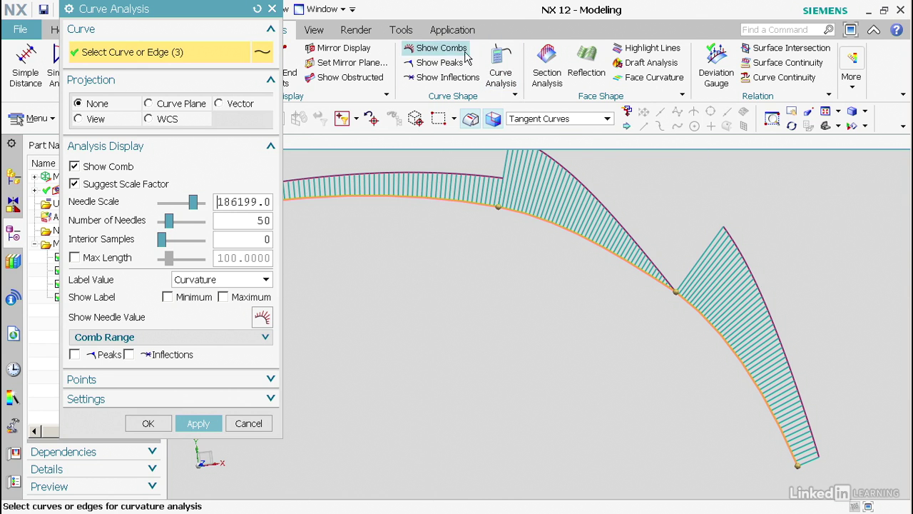
pyautogui.moveTo(204, 16); pyautogui.dragTo(236, 59)
# Try a needle scale of 132335 and the Radius of Curvature label value, then restore Curvature labels and the suggested scale factor
pyautogui.moveTo(225, 245)
pyautogui.mouseDown()
pyautogui.moveTo(205, 245)
pyautogui.moveTo(216, 245)
pyautogui.mouseUp()
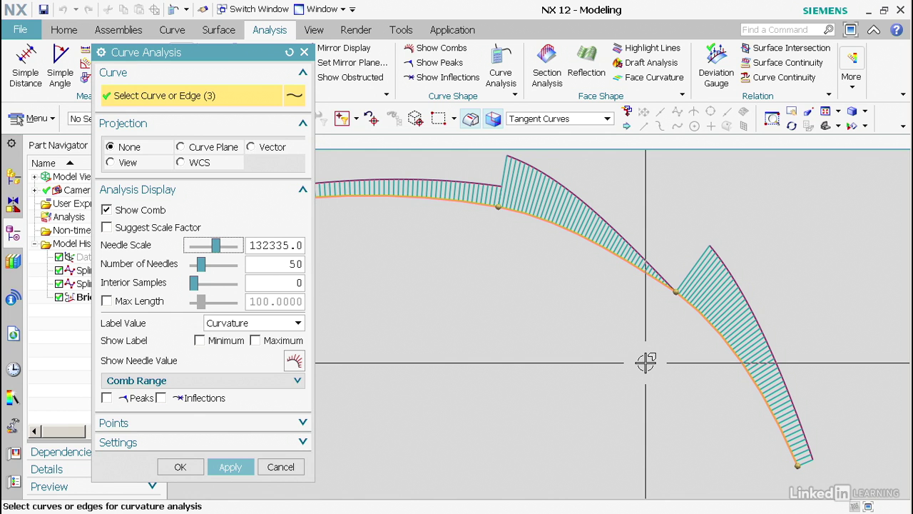
pyautogui.click(266, 324)
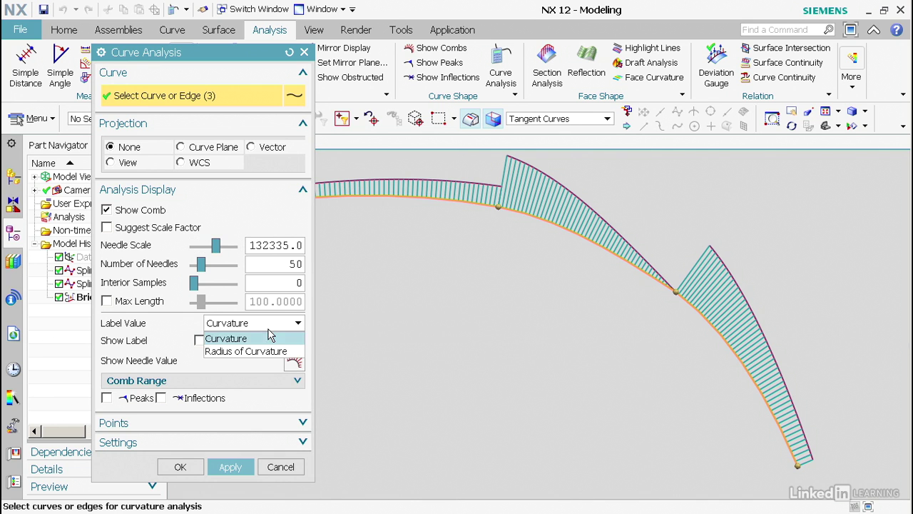
pyautogui.click(281, 351)
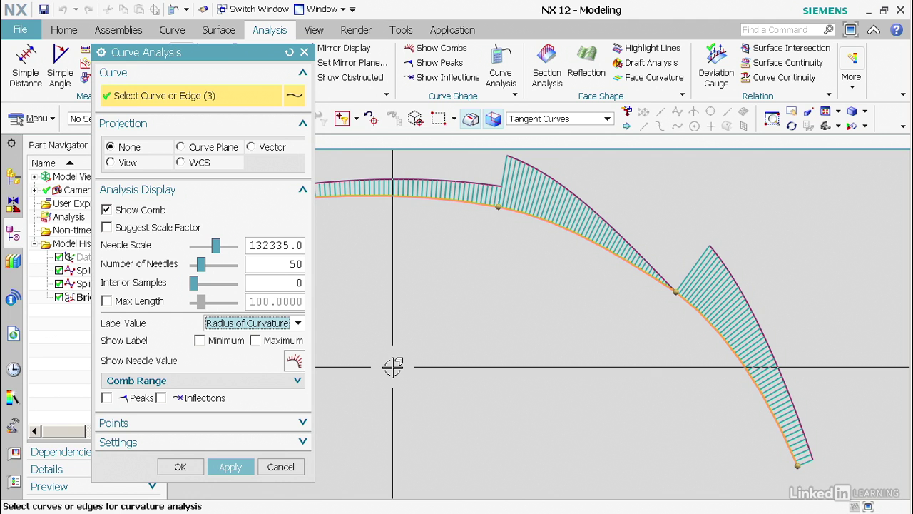
pyautogui.click(299, 325)
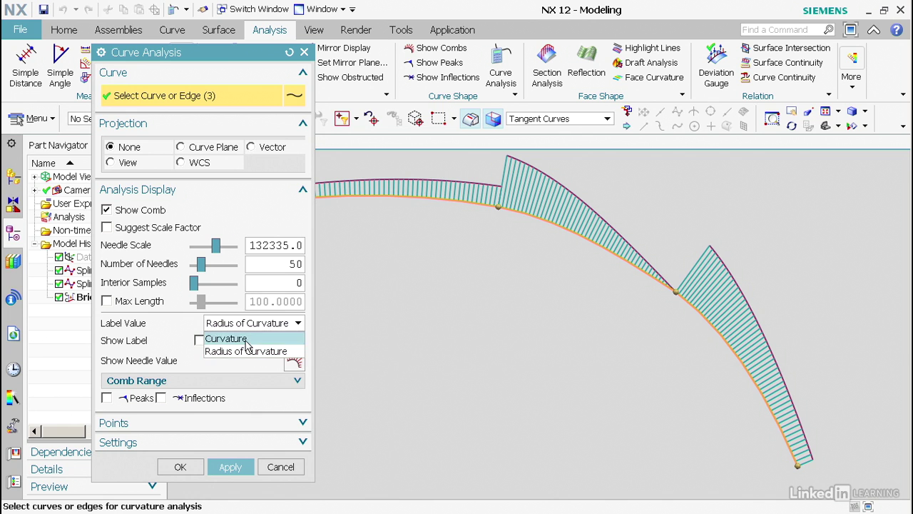
pyautogui.click(222, 338)
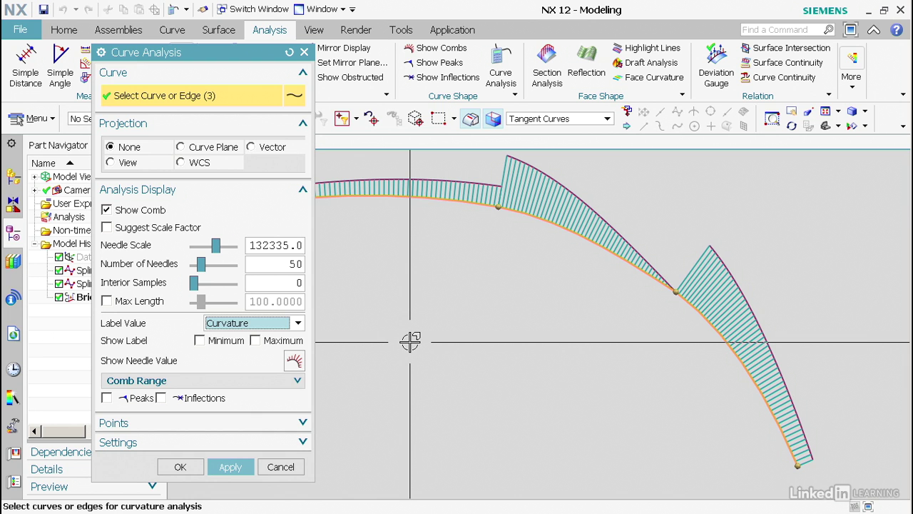
pyautogui.click(157, 230)
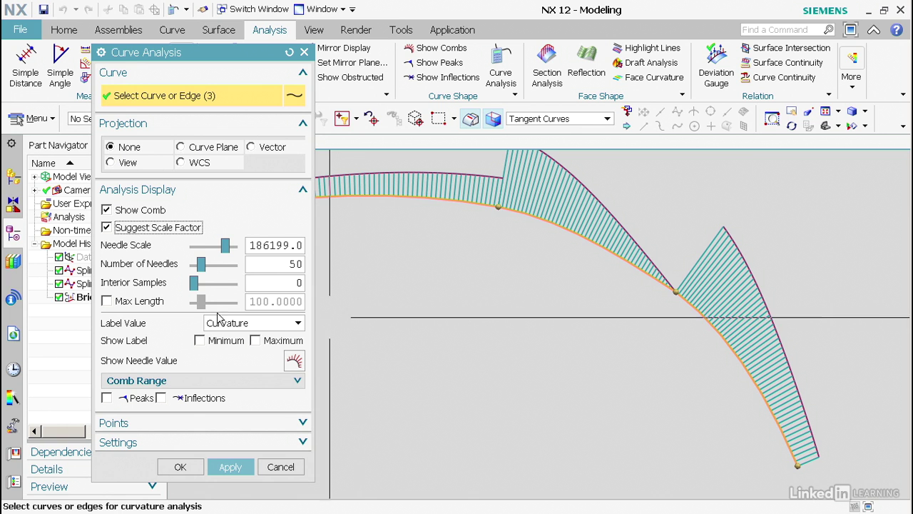
# Increase the number of comb needles to 82
pyautogui.moveTo(198, 270)
pyautogui.mouseDown()
pyautogui.moveTo(219, 273)
pyautogui.moveTo(198, 276)
pyautogui.moveTo(211, 274)
pyautogui.mouseUp()
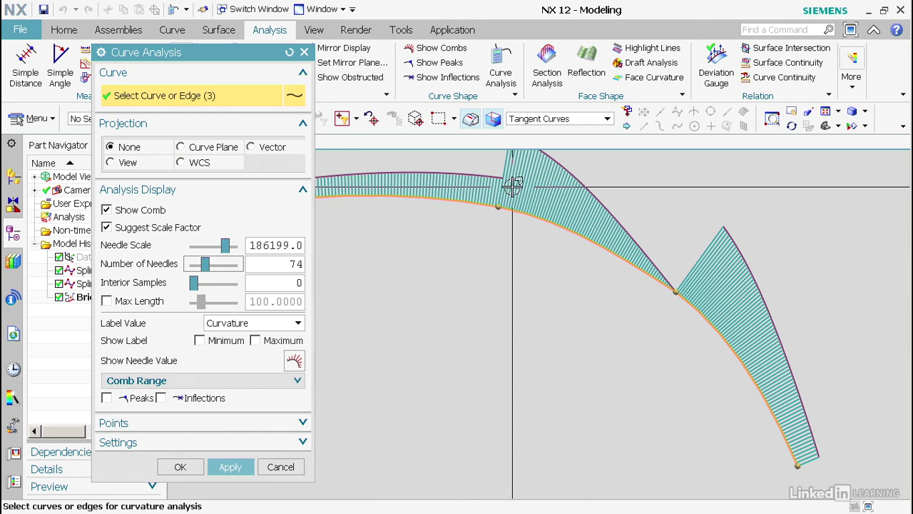
pyautogui.moveTo(206, 264)
pyautogui.mouseDown()
pyautogui.moveTo(244, 265)
pyautogui.moveTo(196, 266)
pyautogui.moveTo(206, 264)
pyautogui.mouseUp()
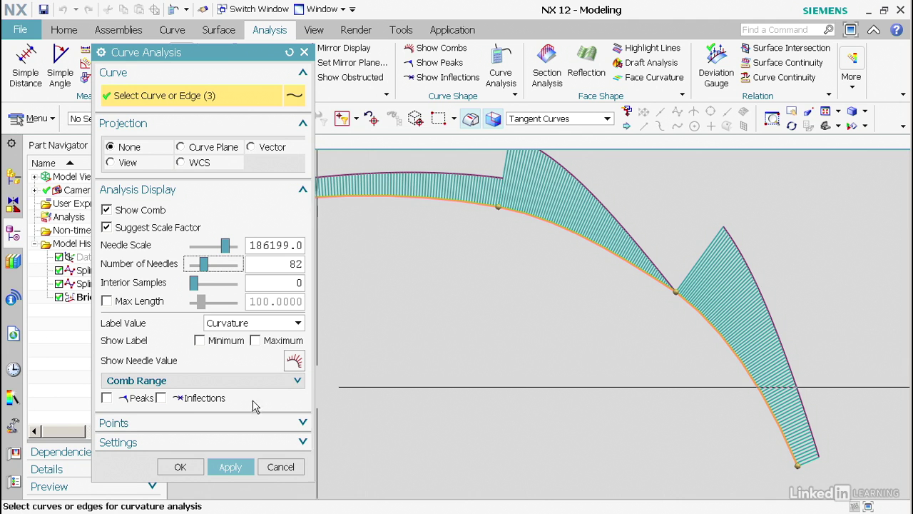
# Switch the needle direction to Inside and back to Outside, and set the comb's calculation method to Radius of Curvature
pyautogui.click(213, 422)
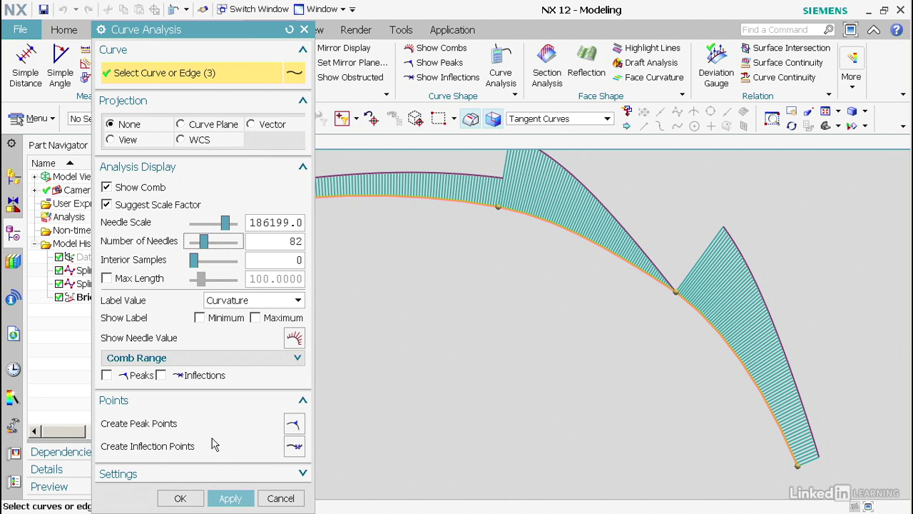
pyautogui.click(214, 473)
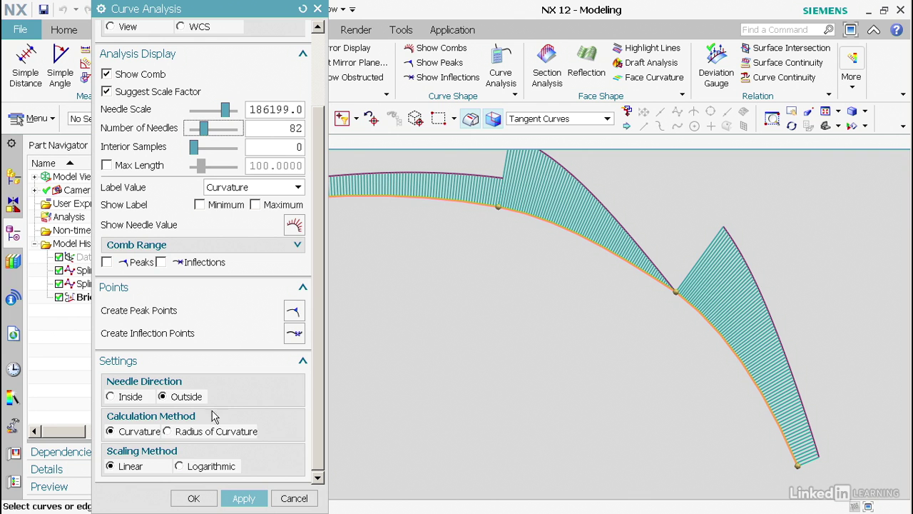
pyautogui.click(130, 399)
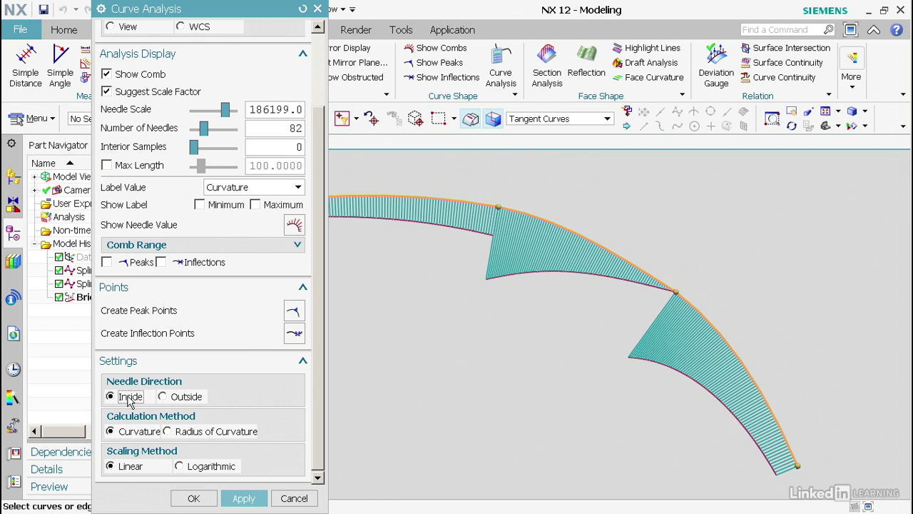
pyautogui.click(182, 398)
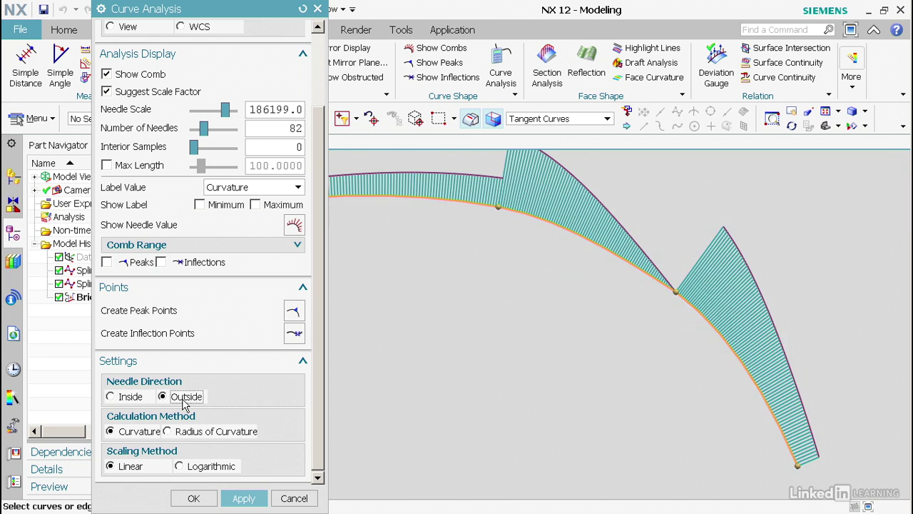
pyautogui.click(169, 432)
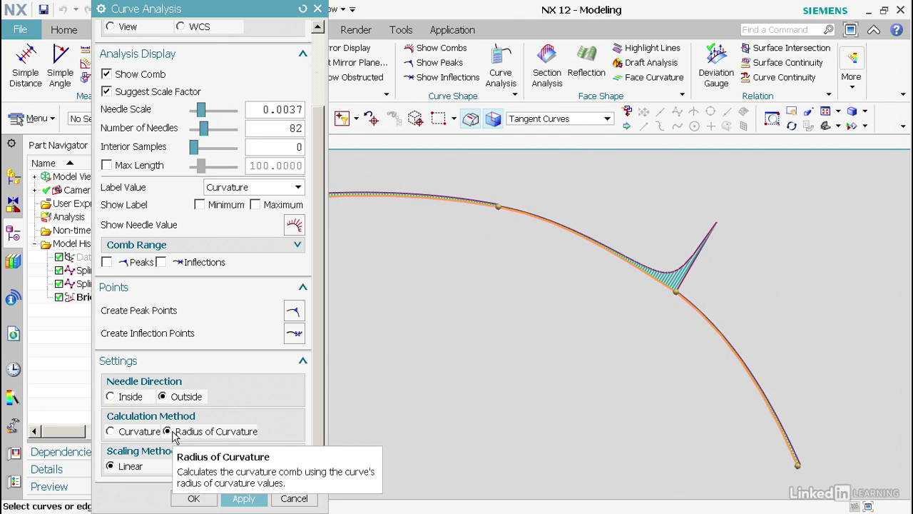
# Set the comb's label value to Radius of Curvature and compare minimum and maximum labels, leaving only the maximum shown
pyautogui.click(236, 189)
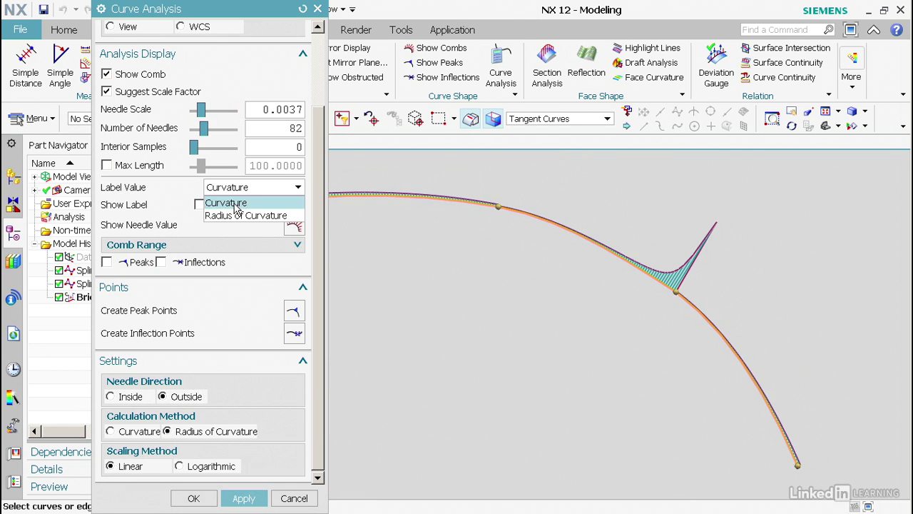
pyautogui.click(235, 213)
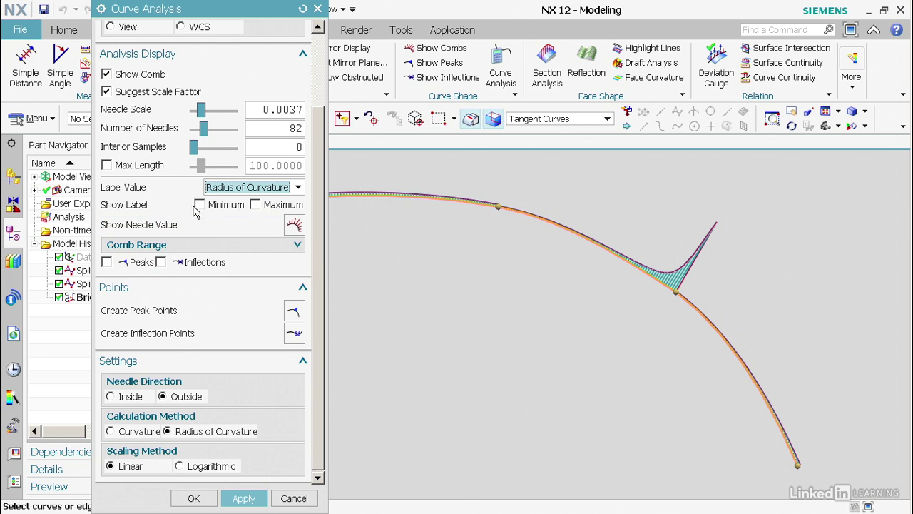
pyautogui.click(200, 205)
pyautogui.click(255, 205)
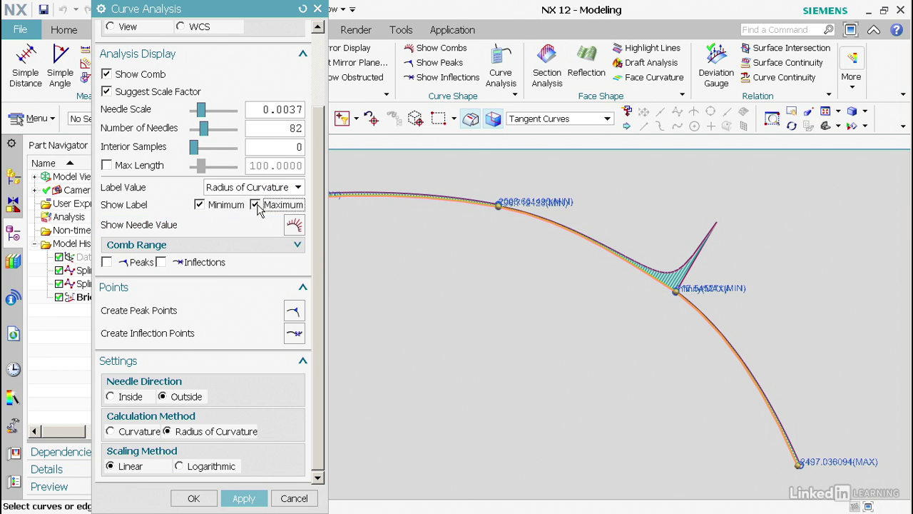
pyautogui.click(256, 205)
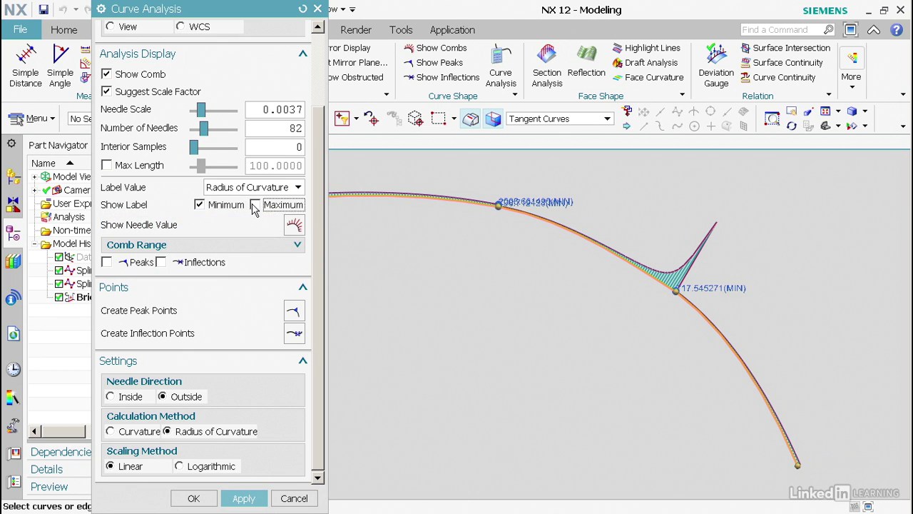
pyautogui.click(199, 205)
pyautogui.click(256, 205)
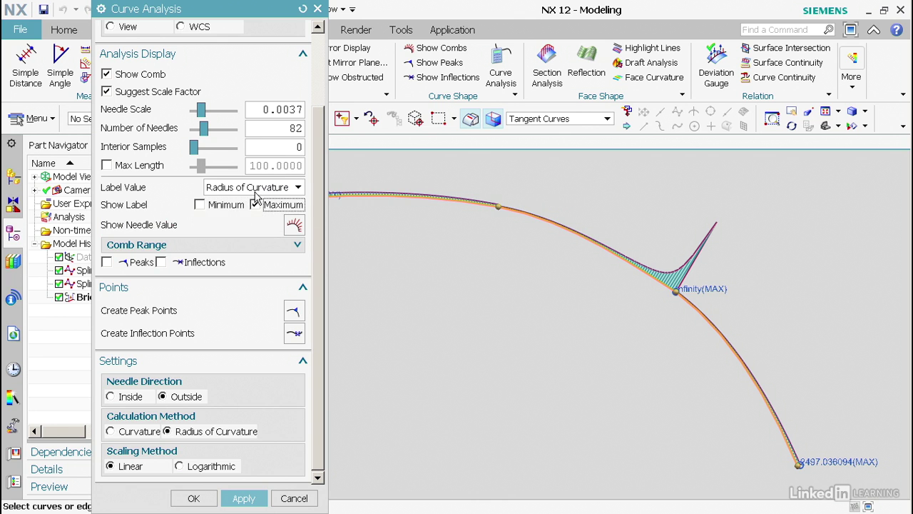
# Set the comb's label value to Curvature
pyautogui.click(253, 187)
pyautogui.click(244, 215)
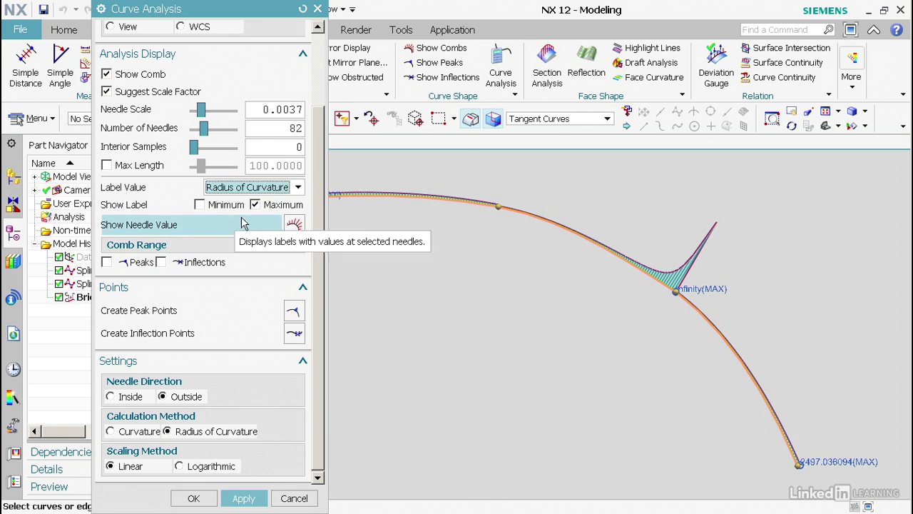
pyautogui.click(249, 188)
pyautogui.click(238, 204)
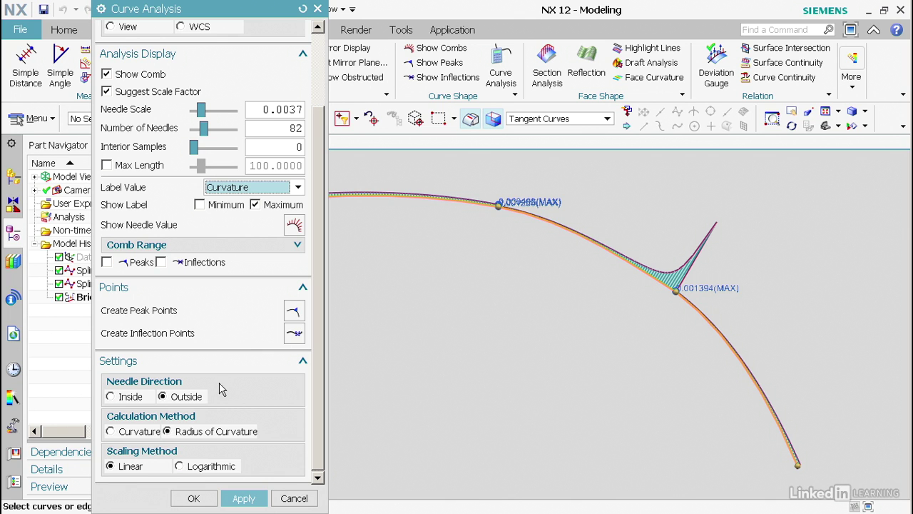
# Set the needle direction to Inside and the scaling method to Logarithmic, and accept the curve analysis
pyautogui.click(131, 397)
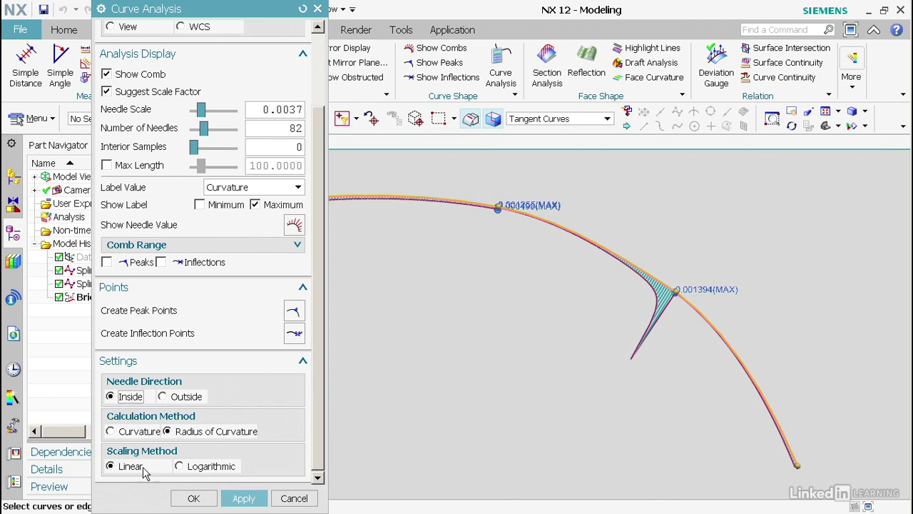
pyautogui.click(179, 466)
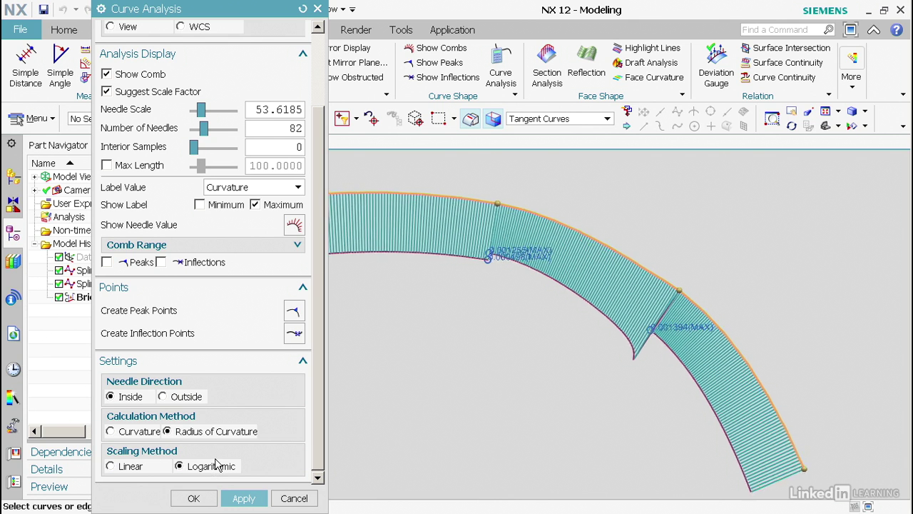
pyautogui.click(194, 498)
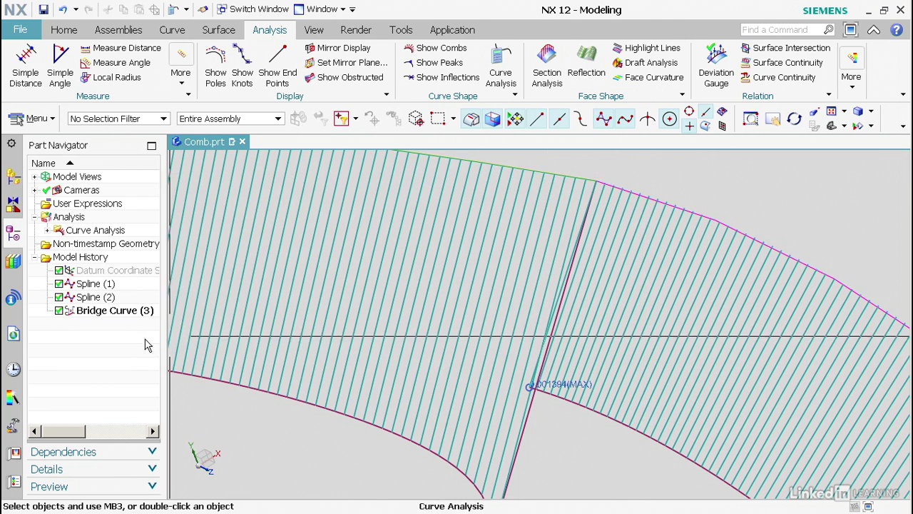
# Edit the bridge curve and set its end continuity to G3 (Flow)
pyautogui.doubleClick(142, 312)
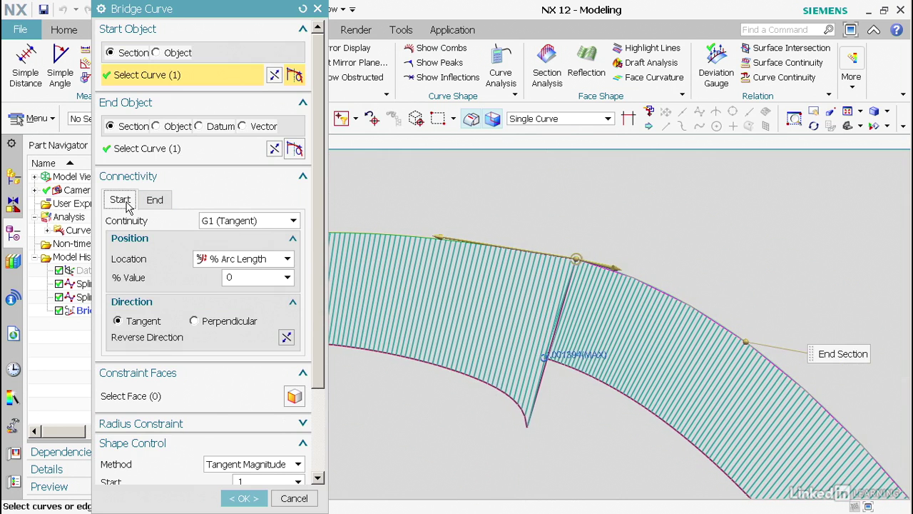
pyautogui.click(154, 199)
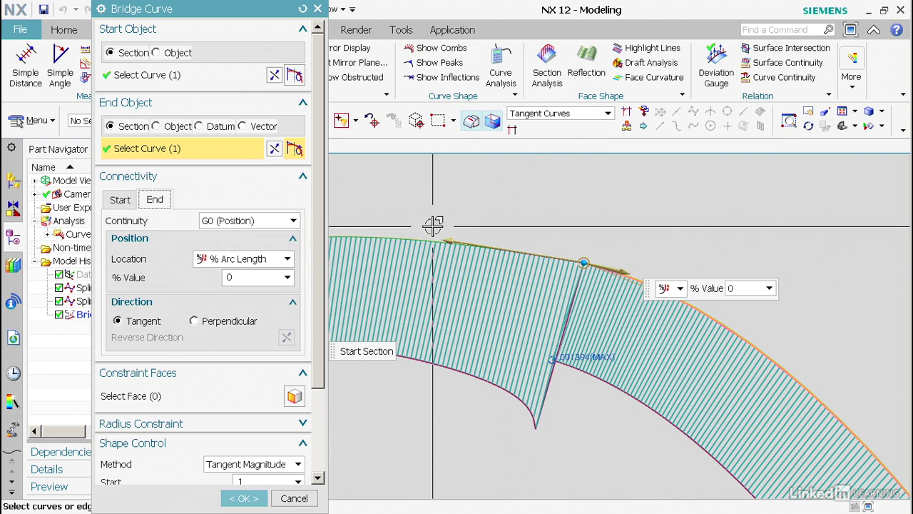
pyautogui.click(246, 221)
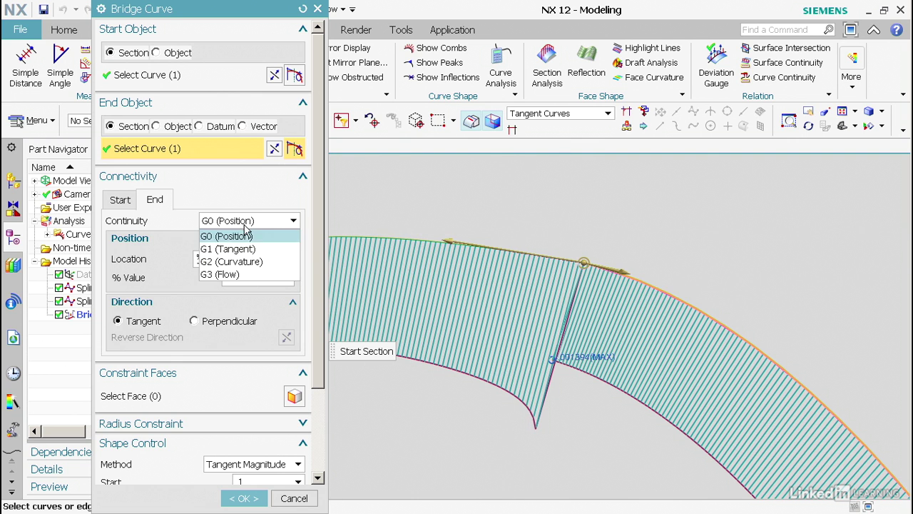
pyautogui.click(235, 274)
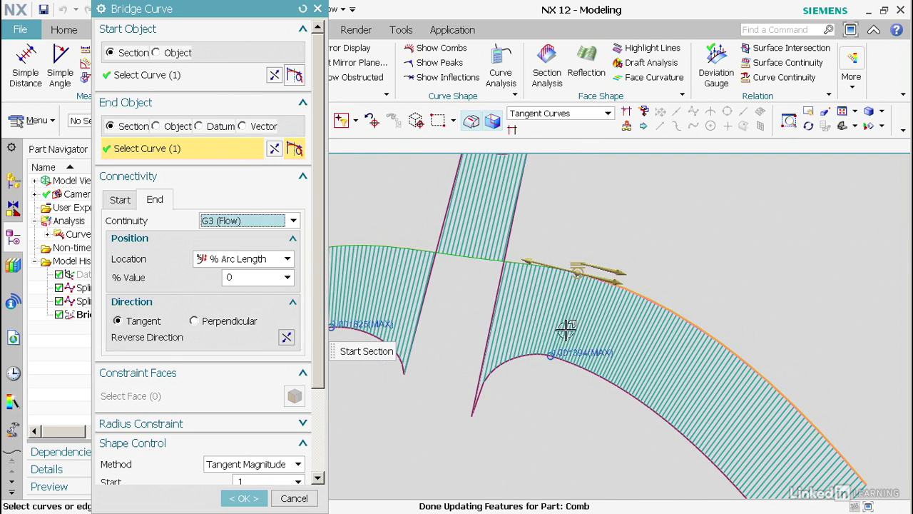
# Shorten the tangent magnitude at the bridge curve's end with its handle to smooth the comb
pyautogui.click(537, 265)
pyautogui.moveTo(537, 265); pyautogui.dragTo(547, 270)
pyautogui.moveTo(547, 300); pyautogui.dragTo(534, 407, button='middle')
pyautogui.scroll(-1, 534, 408)
# Set the bridge curve's start continuity to G2 (Curvature) with a start tangent magnitude of 0.8, and accept the edit
pyautogui.click(128, 197)
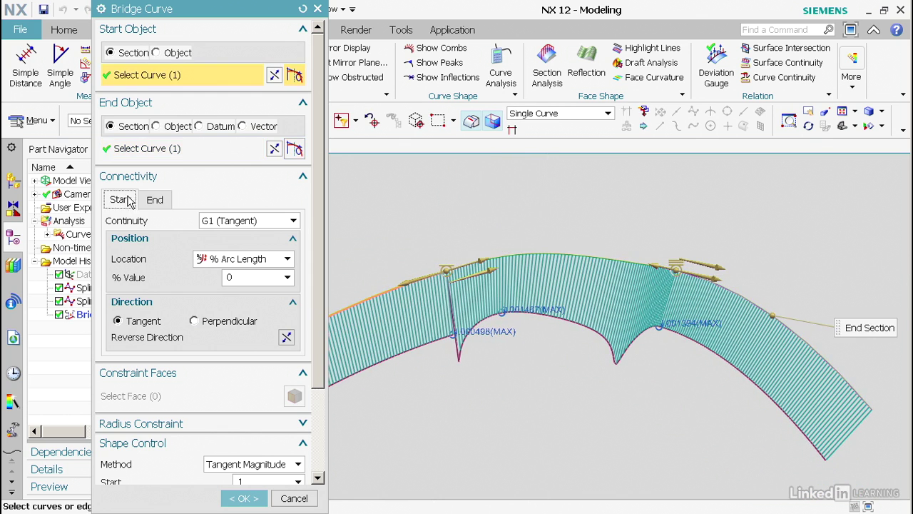
pyautogui.click(251, 223)
pyautogui.click(241, 262)
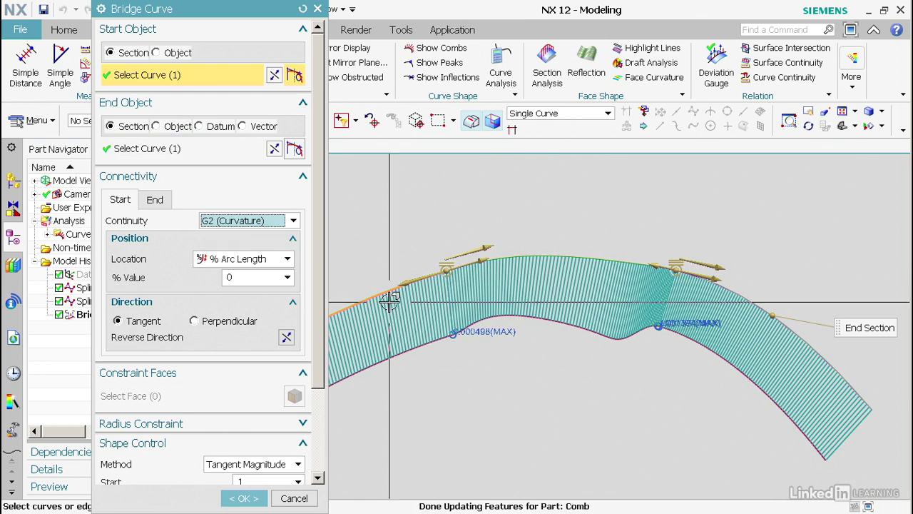
pyautogui.moveTo(485, 263); pyautogui.dragTo(479, 265)
pyautogui.moveTo(480, 265); pyautogui.dragTo(565, 376, button='middle')
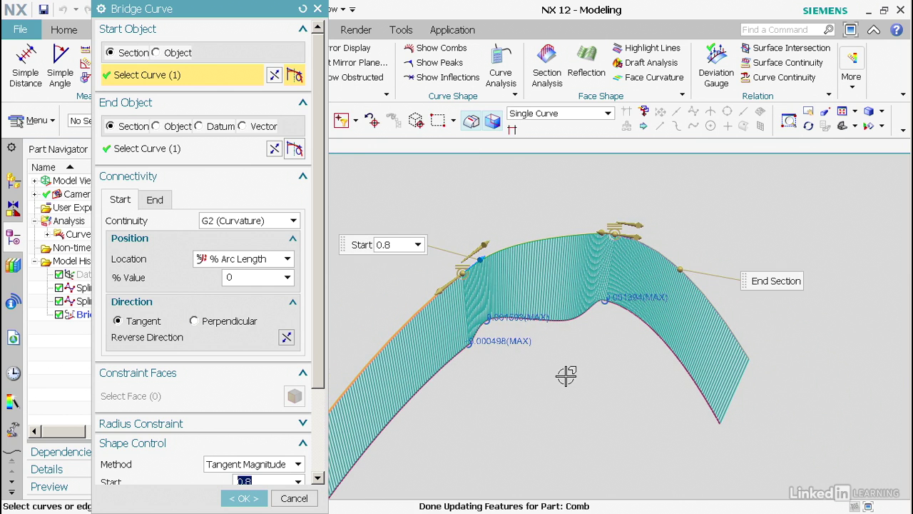
pyautogui.click(238, 500)
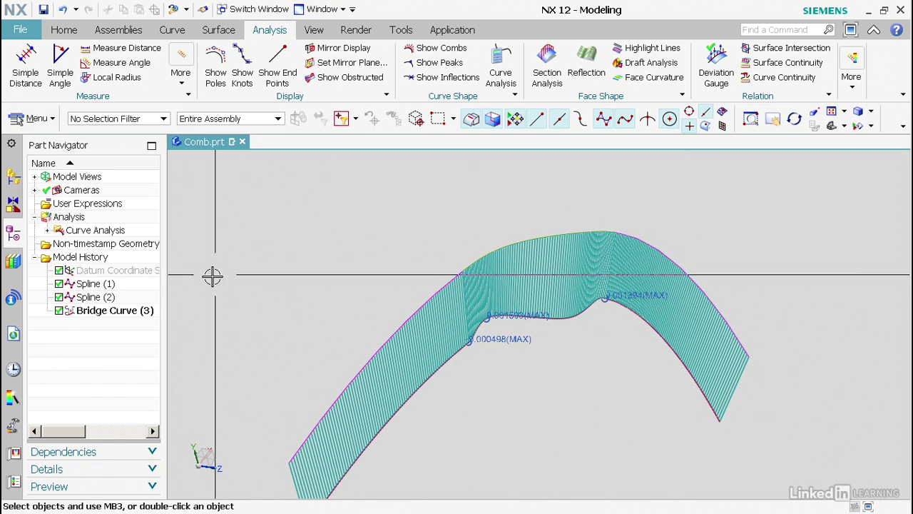
# Edit Spline (2) by moving its middle pole slightly inward, and accept the change
pyautogui.doubleClick(100, 297)
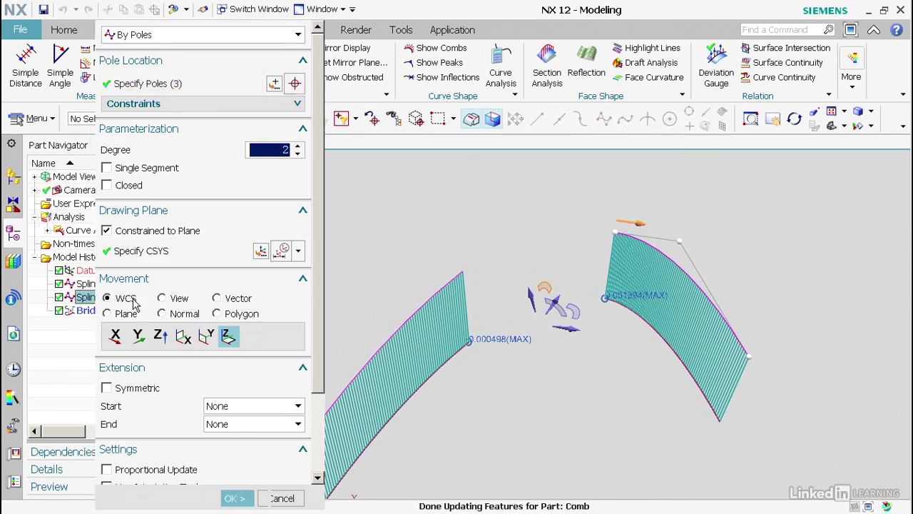
pyautogui.click(684, 240)
pyautogui.moveTo(683, 242); pyautogui.dragTo(679, 246)
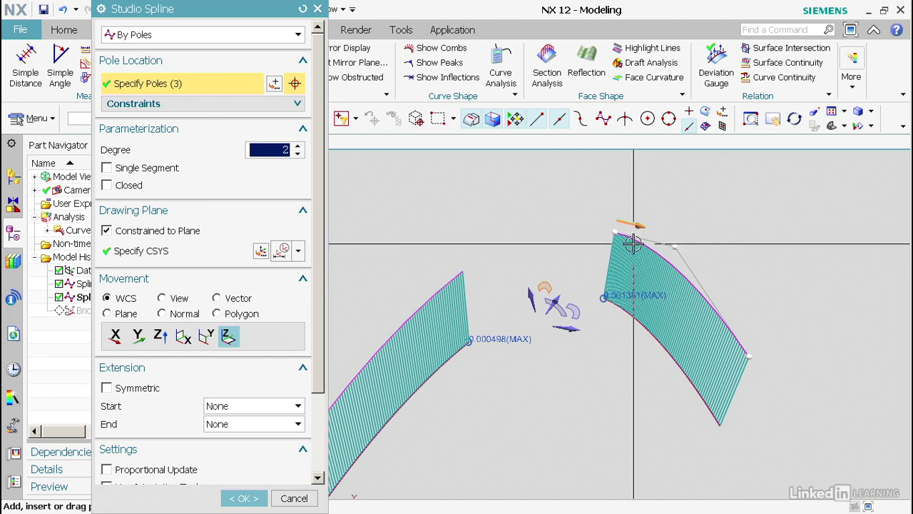
pyautogui.middleClick(548, 220)
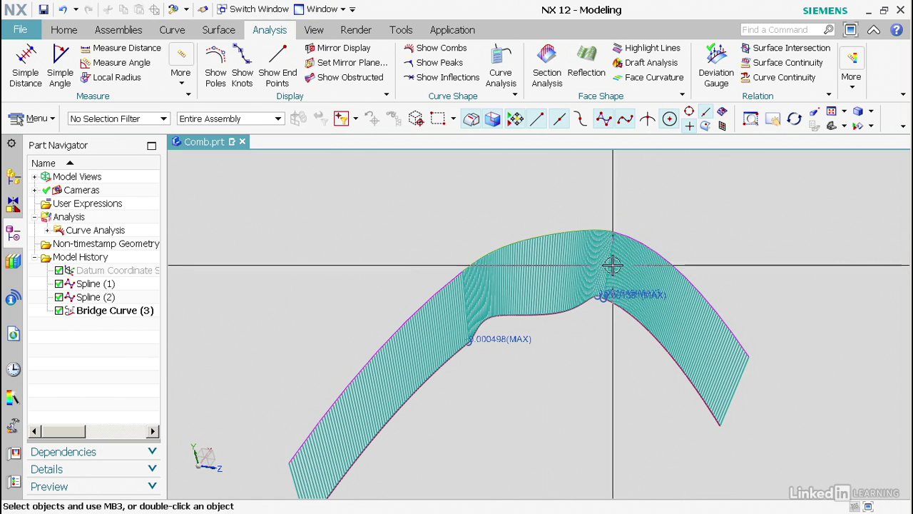